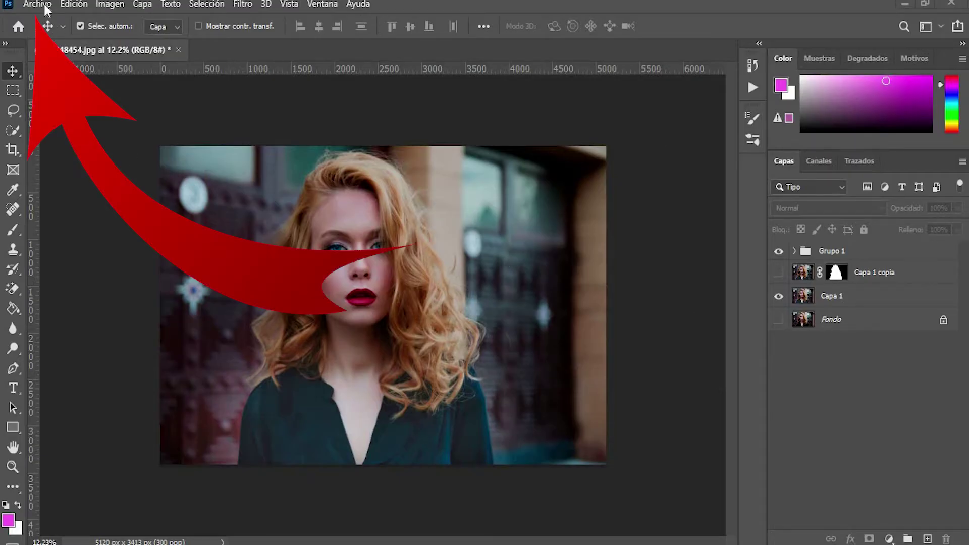
# Open the Archivo (File) menu for girl-1848454.jpg in Photoshop
pyautogui.click(45, 5)
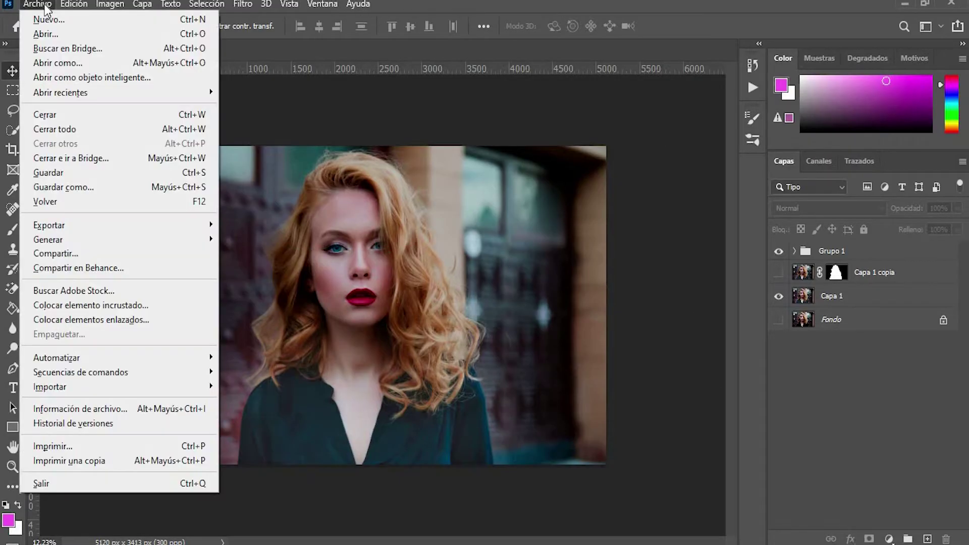
# In Save As, go up to the 034 Photoshop folder, choose JPEG and name it Fotografia1
pyautogui.click(87, 191)
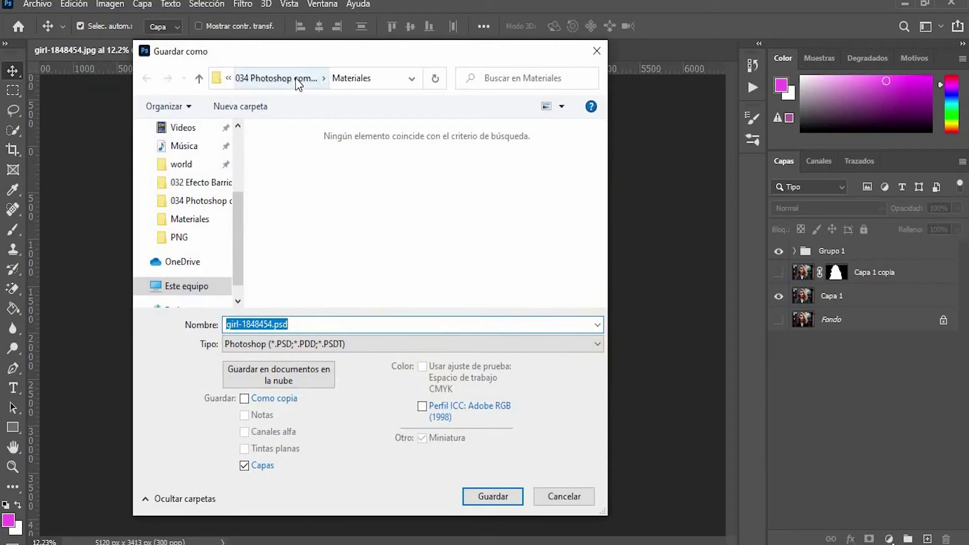
pyautogui.click(295, 77)
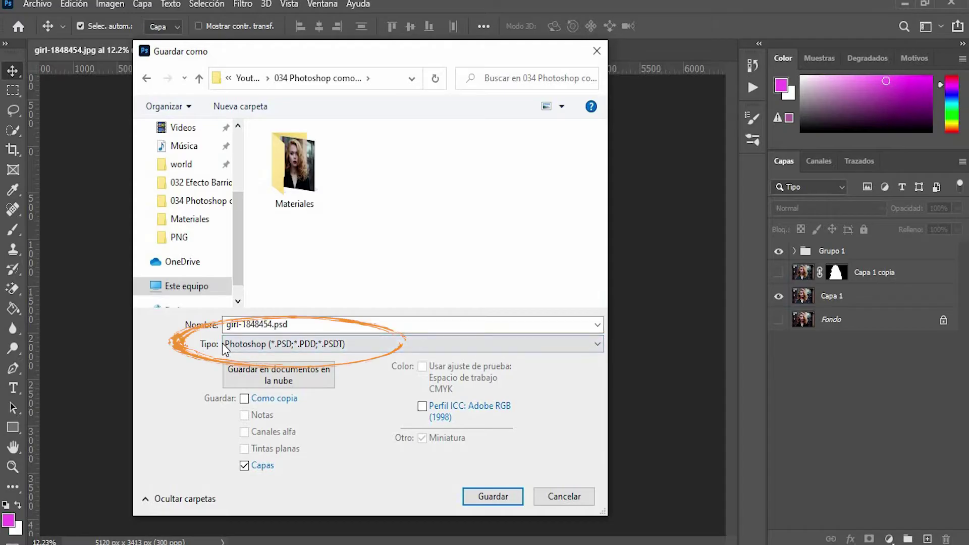
pyautogui.click(248, 345)
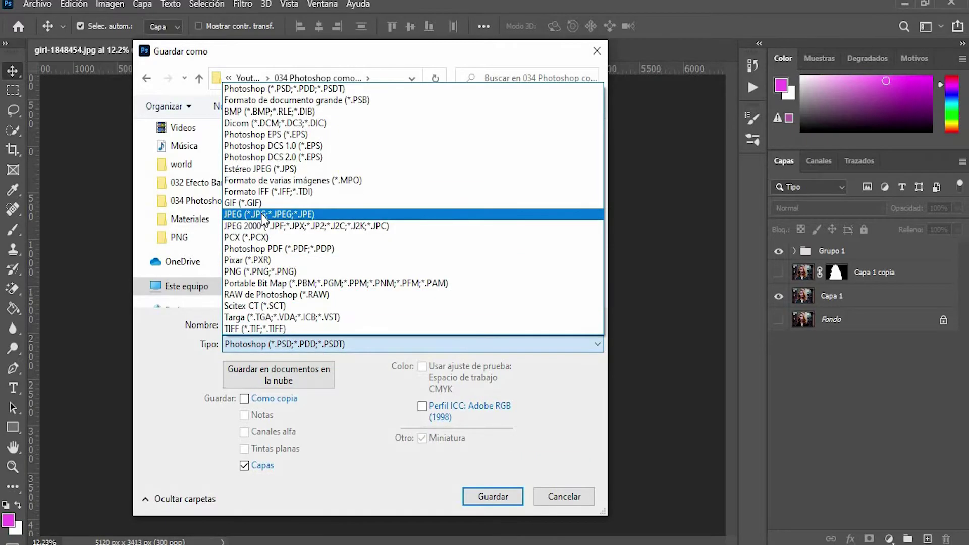
pyautogui.click(337, 215)
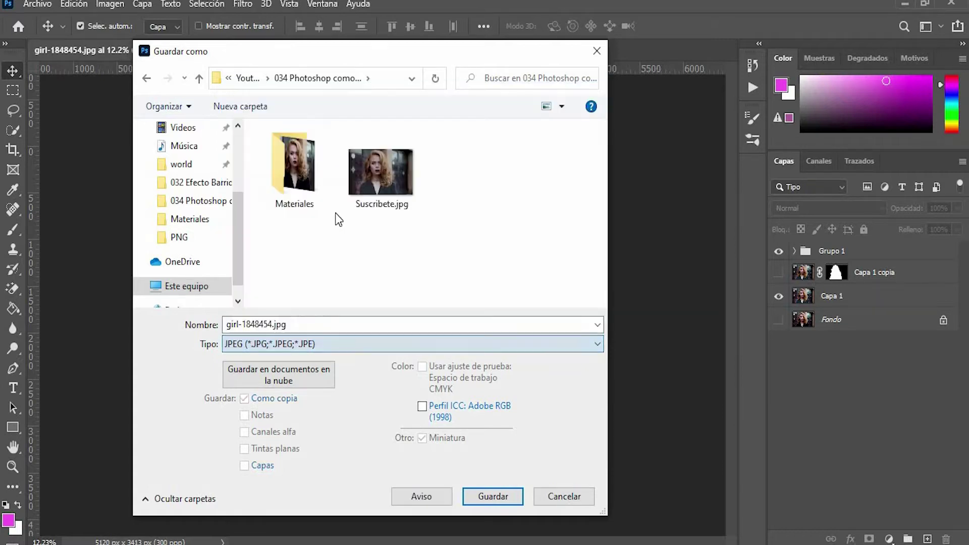
pyautogui.doubleClick(331, 326)
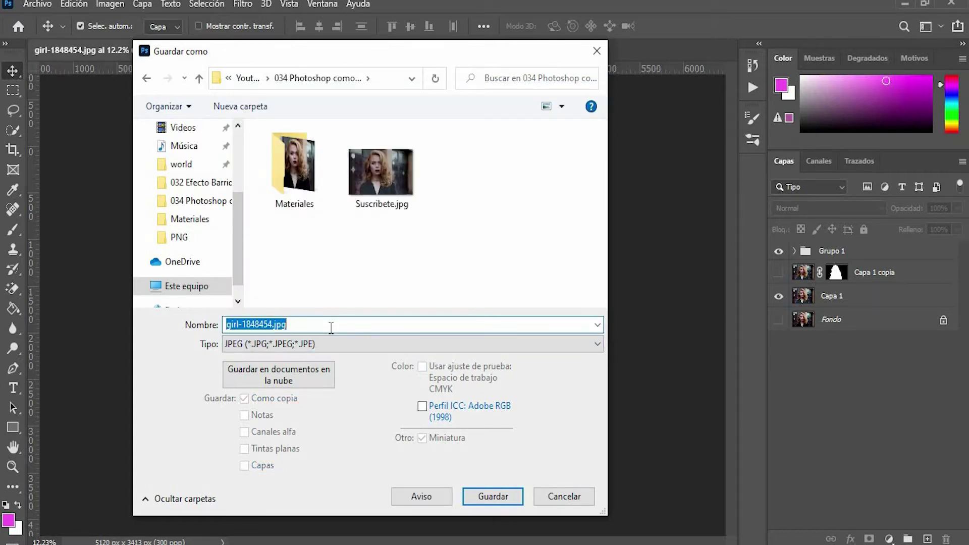
pyautogui.write('Fotografia1')
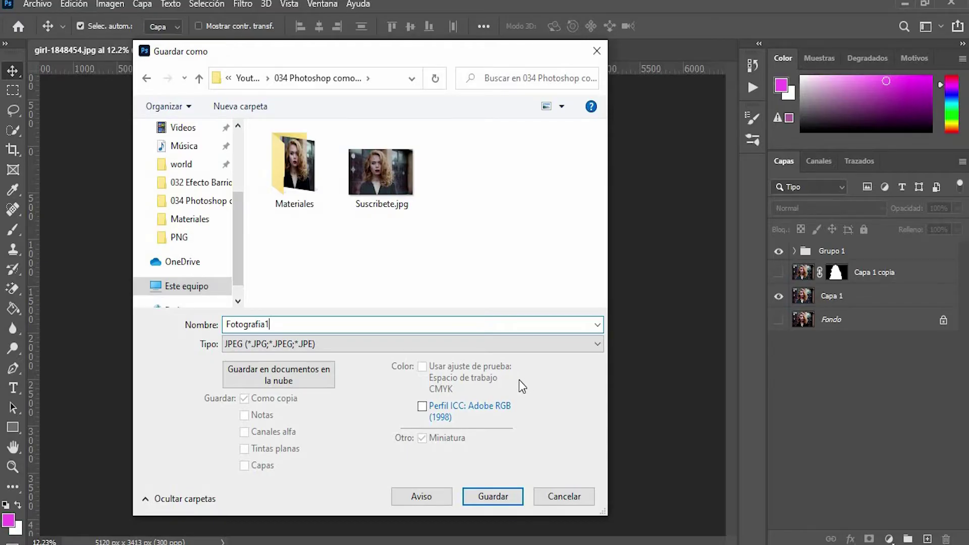
# Save the JPEG with the Máxima quality preset and the quality slider at 12
pyautogui.click(500, 496)
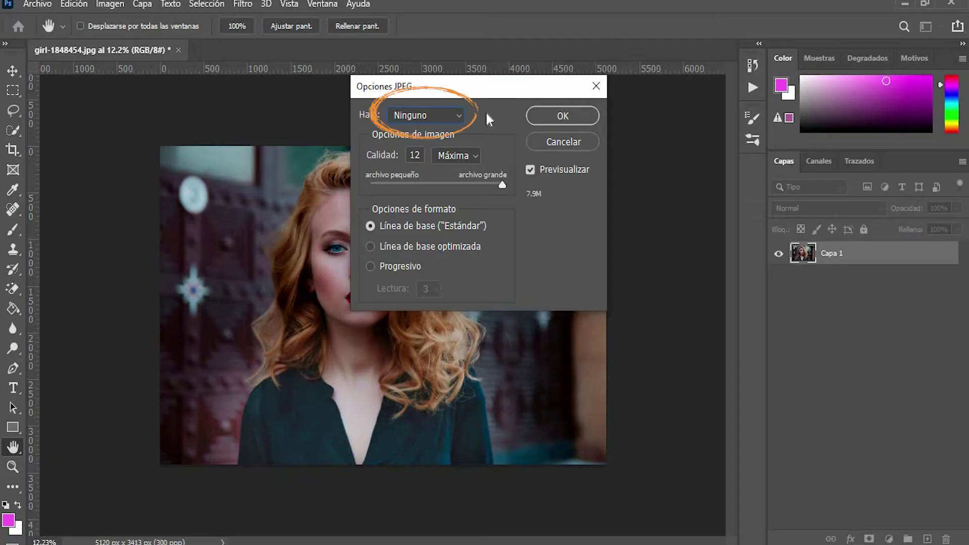
pyautogui.click(475, 153)
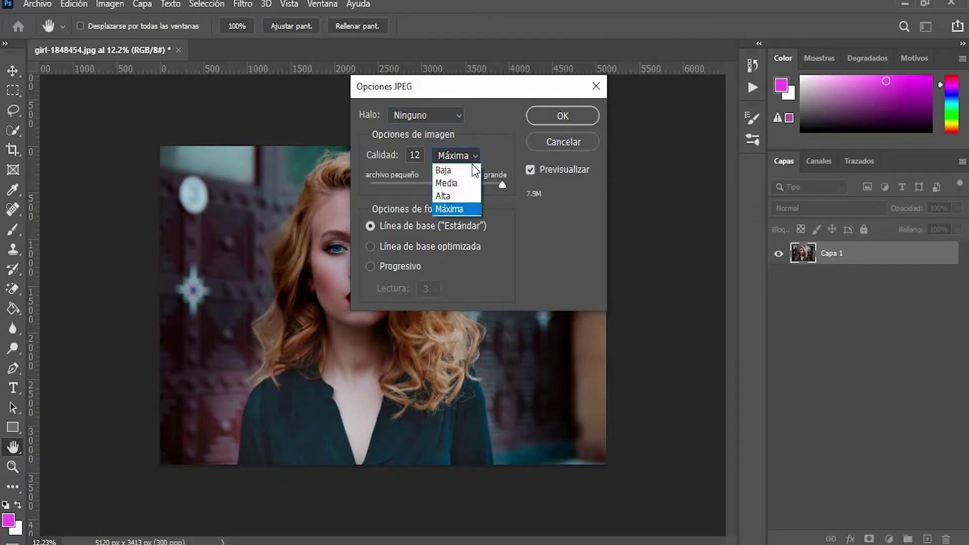
pyautogui.click(471, 188)
pyautogui.click(472, 157)
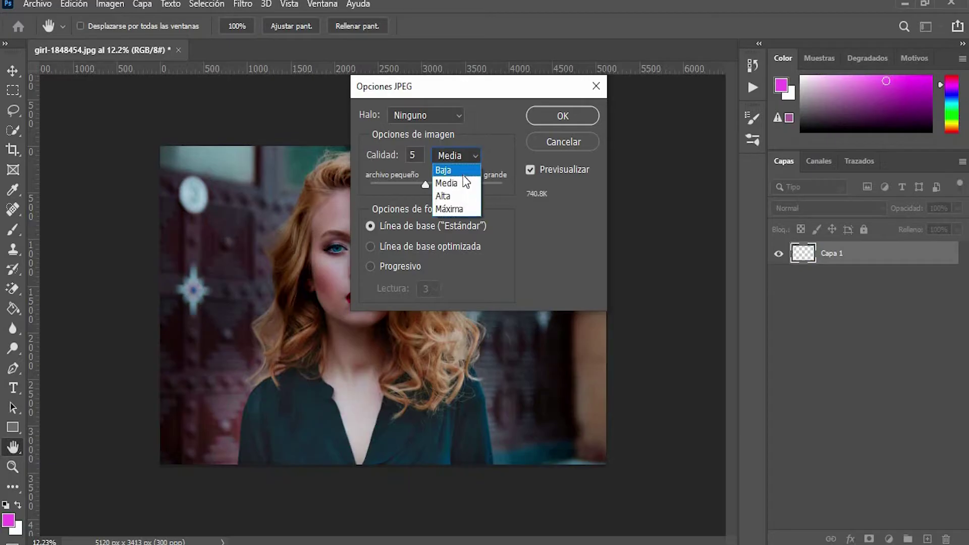
pyautogui.click(475, 160)
pyautogui.click(454, 207)
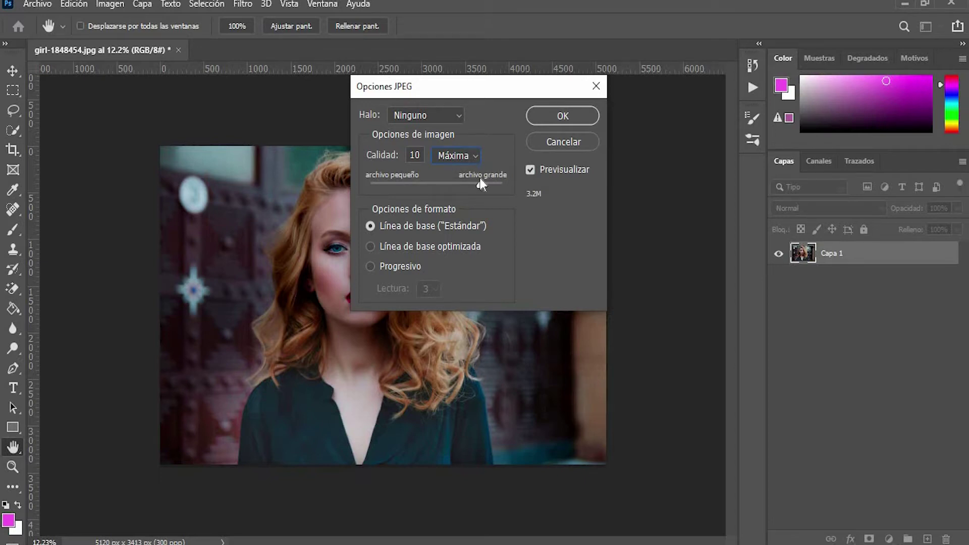
pyautogui.moveTo(479, 182); pyautogui.dragTo(520, 181)
# Confirm the JPEG options, preview Fotografia1.jpg from Explorer, then close Photos and the folder
pyautogui.click(562, 117)
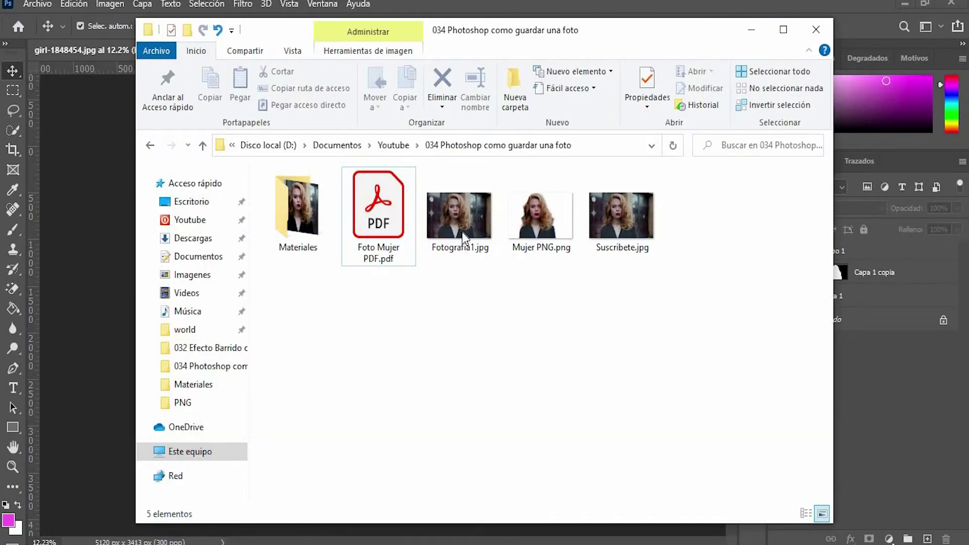
pyautogui.doubleClick(469, 217)
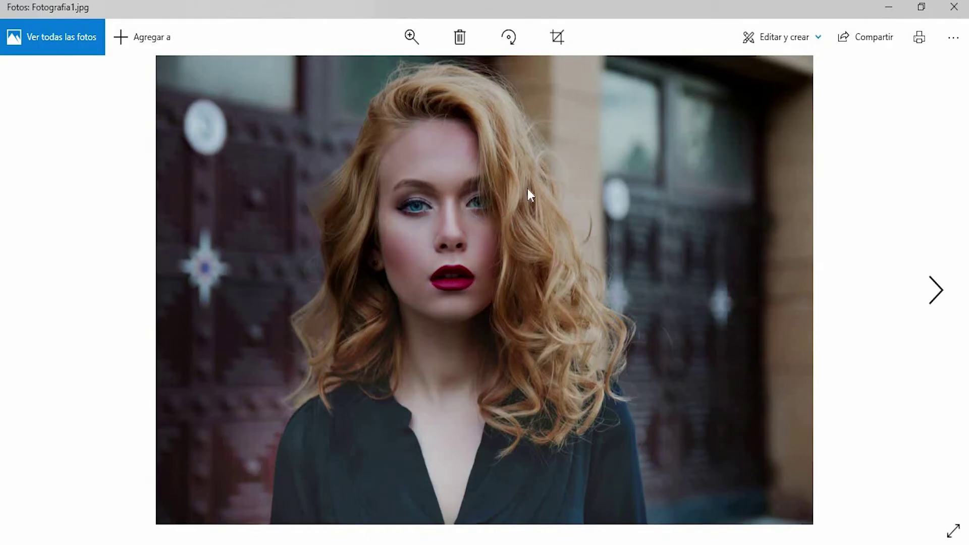
pyautogui.click(953, 7)
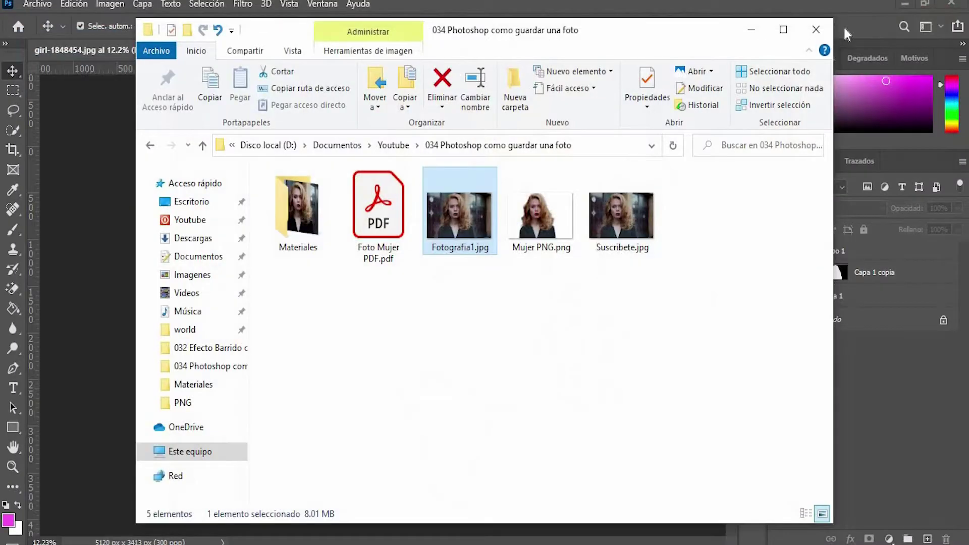
pyautogui.click(759, 34)
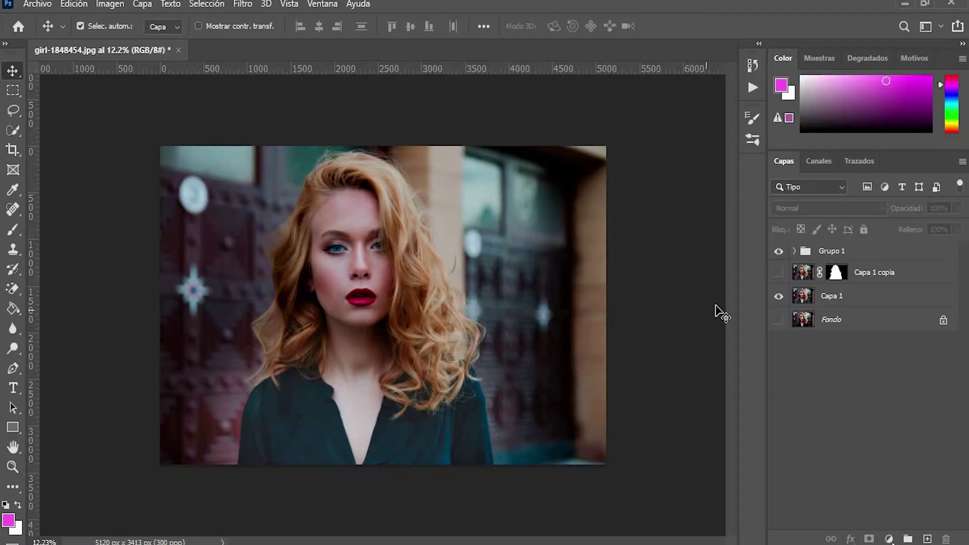
# Hide Capa 1, show the cut-out Capa 1 copia, and start Save As in the project folder
pyautogui.click(779, 296)
pyautogui.click(778, 273)
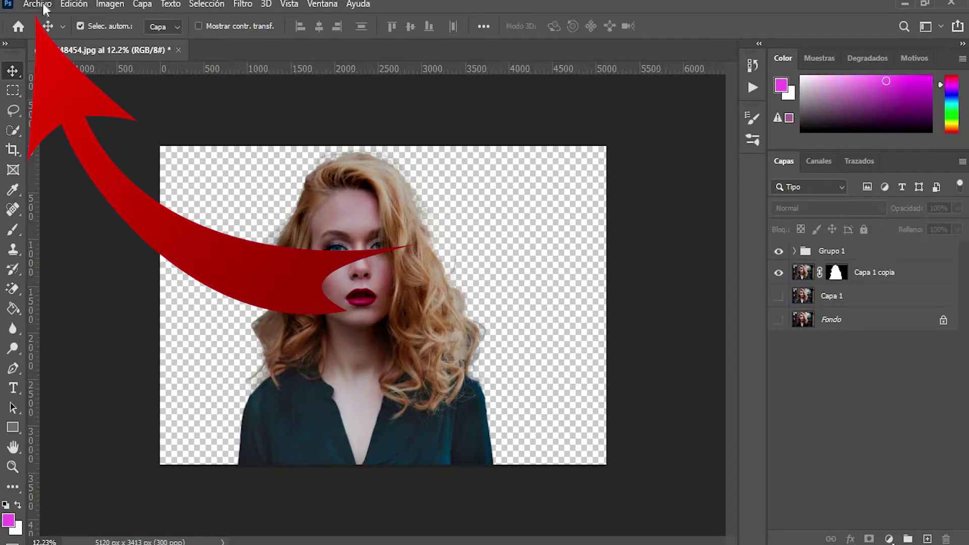
pyautogui.click(37, 4)
pyautogui.click(93, 182)
pyautogui.click(294, 78)
pyautogui.click(389, 232)
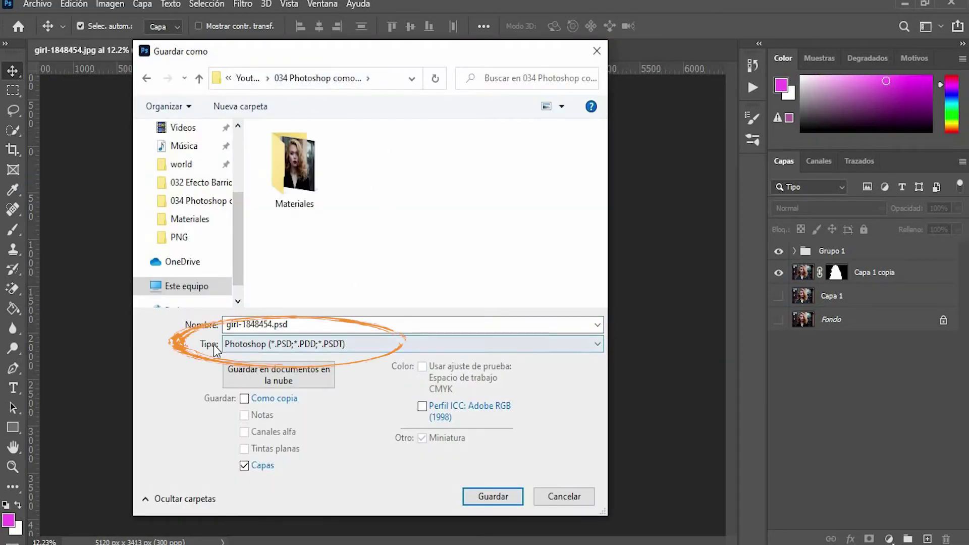
# Choose PNG as the format, name the file Imagen PNG and save it
pyautogui.click(281, 347)
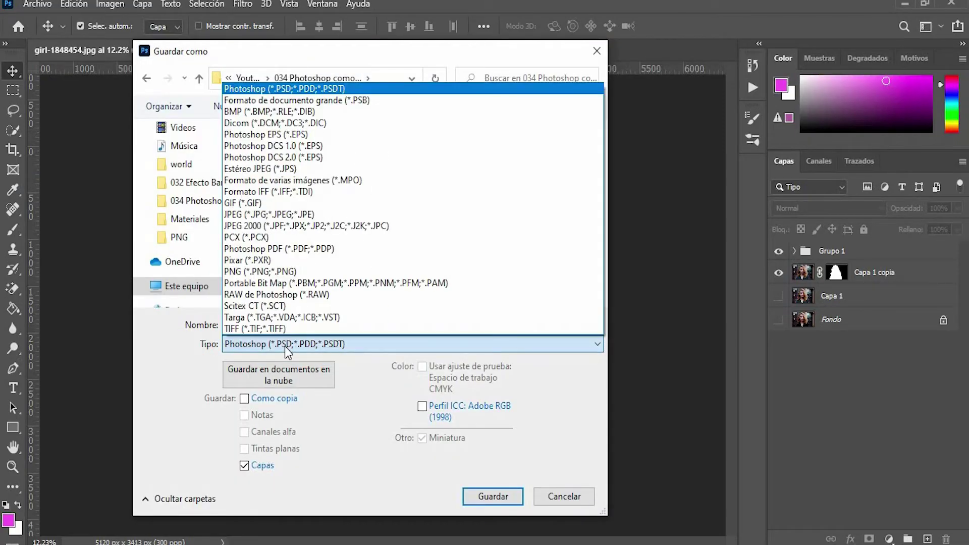
pyautogui.click(304, 272)
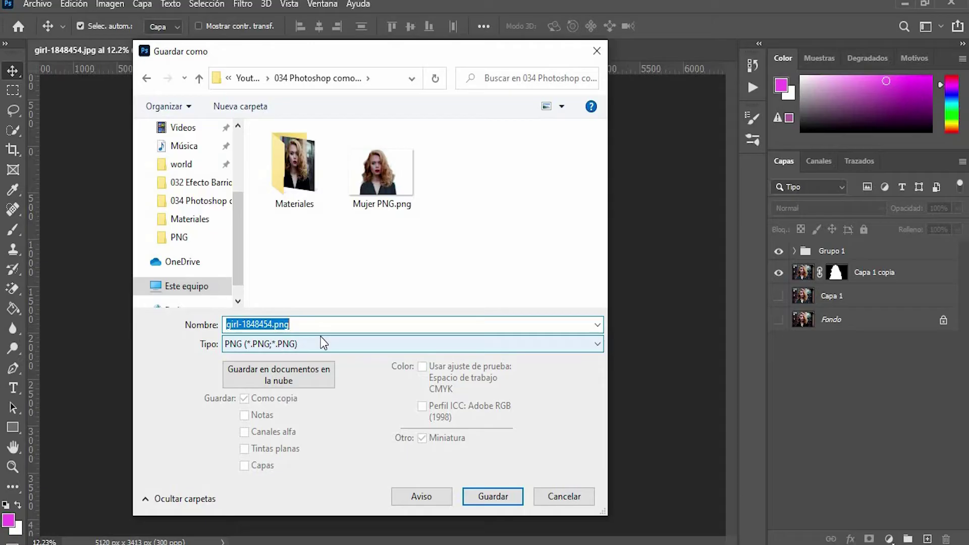
pyautogui.write('Fotografia PNG')
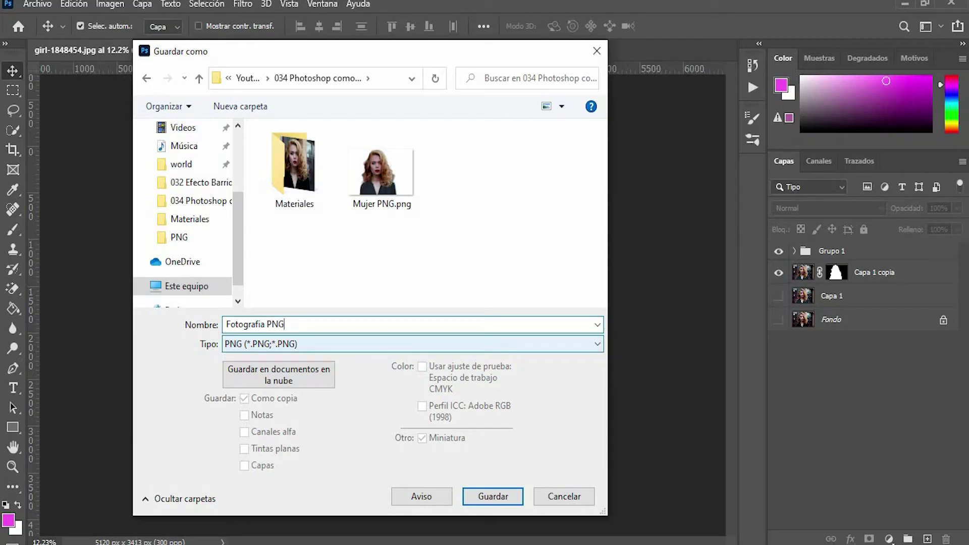
pyautogui.hotkey('ctrl', 'a')
pyautogui.write('Imagen PNG')
pyautogui.click(498, 495)
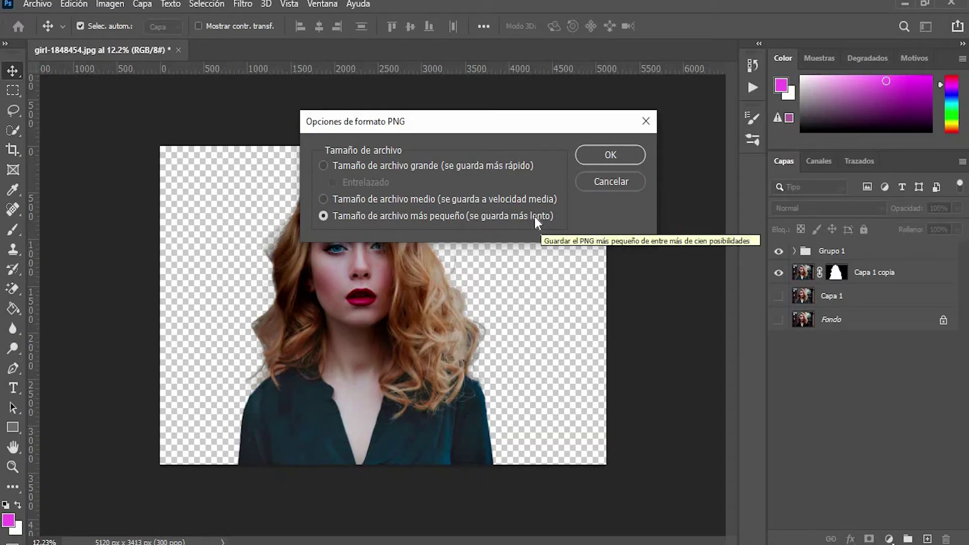
# Pick the large, faster-saving PNG file size, then preview Imagen PNG.png from the project folder
pyautogui.click(324, 165)
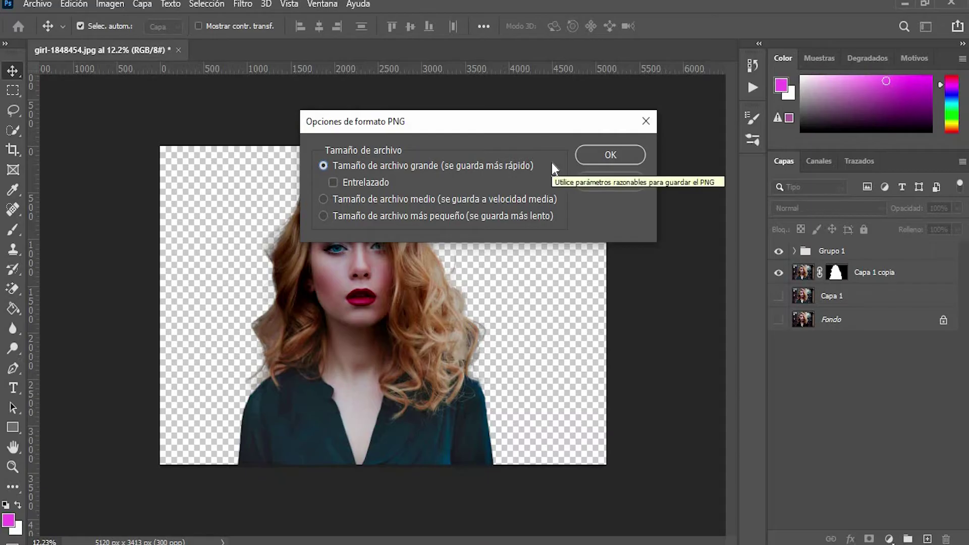
pyautogui.click(585, 158)
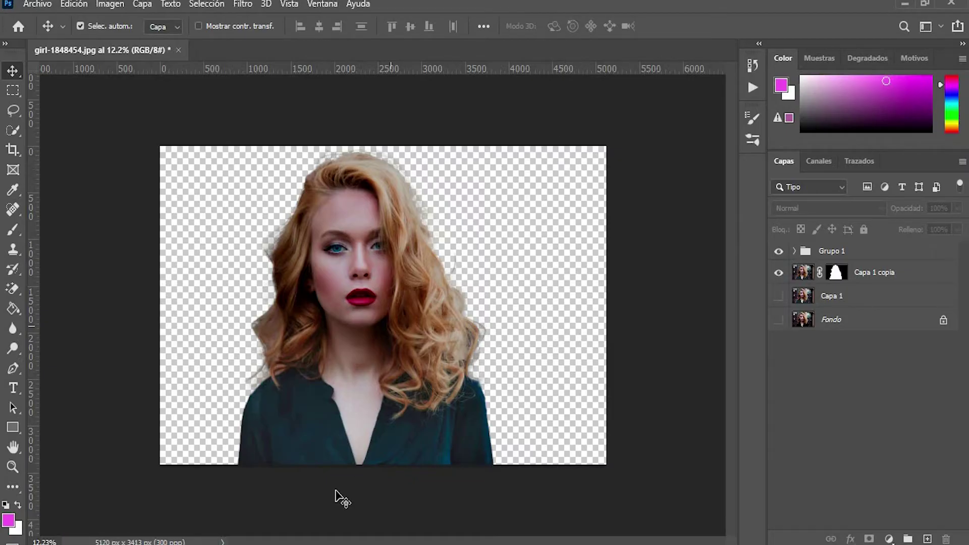
pyautogui.hotkey('alt', 'Tab')
pyautogui.click(510, 264)
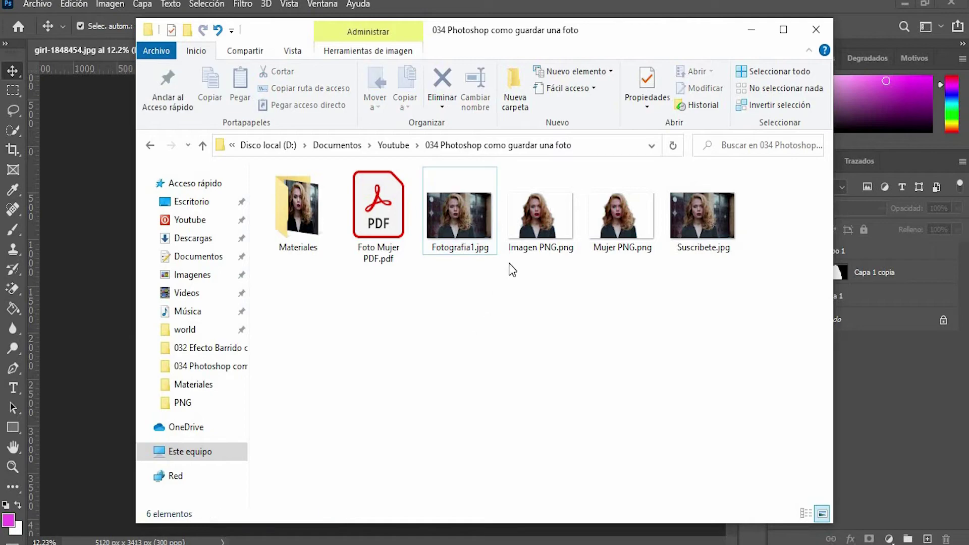
pyautogui.click(538, 230)
pyautogui.doubleClick(538, 229)
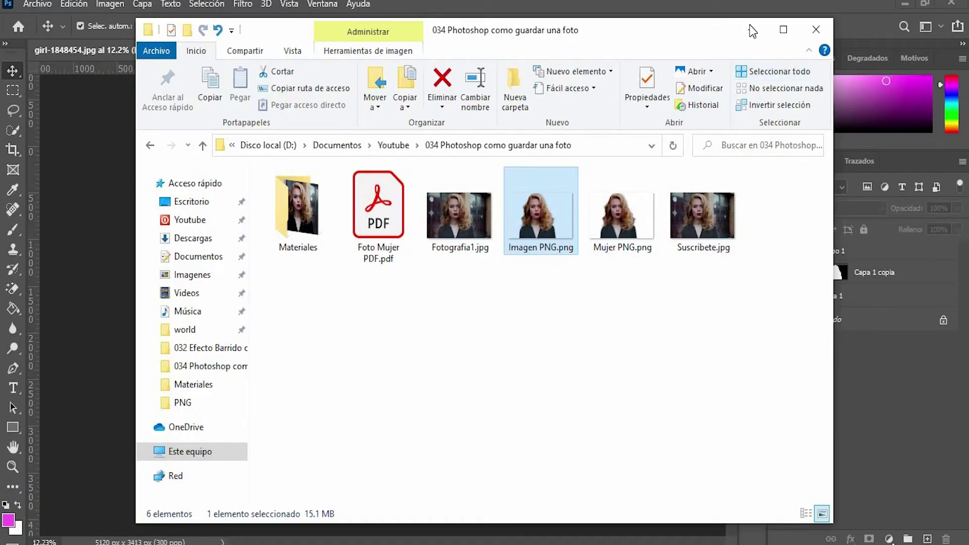
pyautogui.click(753, 32)
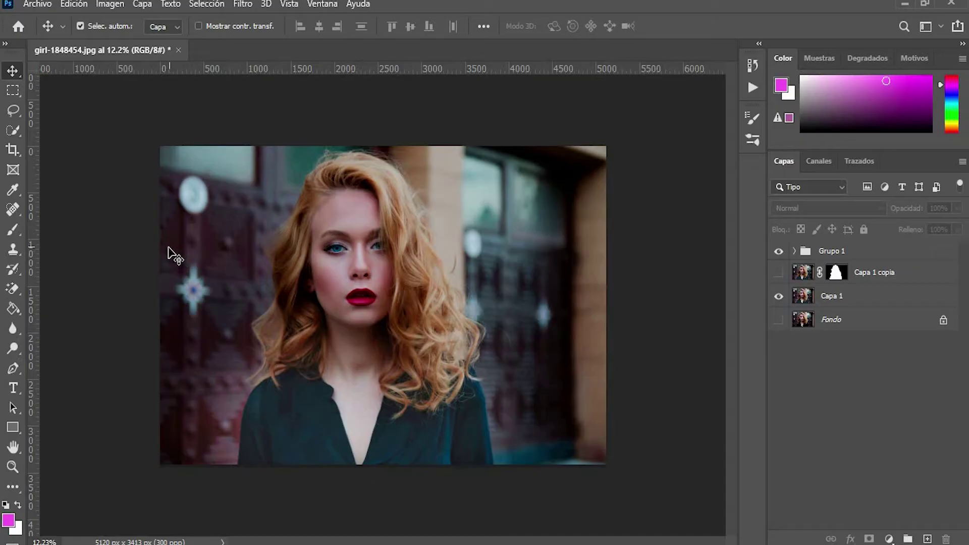
# Start Save As in the project folder with Photoshop PDF as the format
pyautogui.click(38, 4)
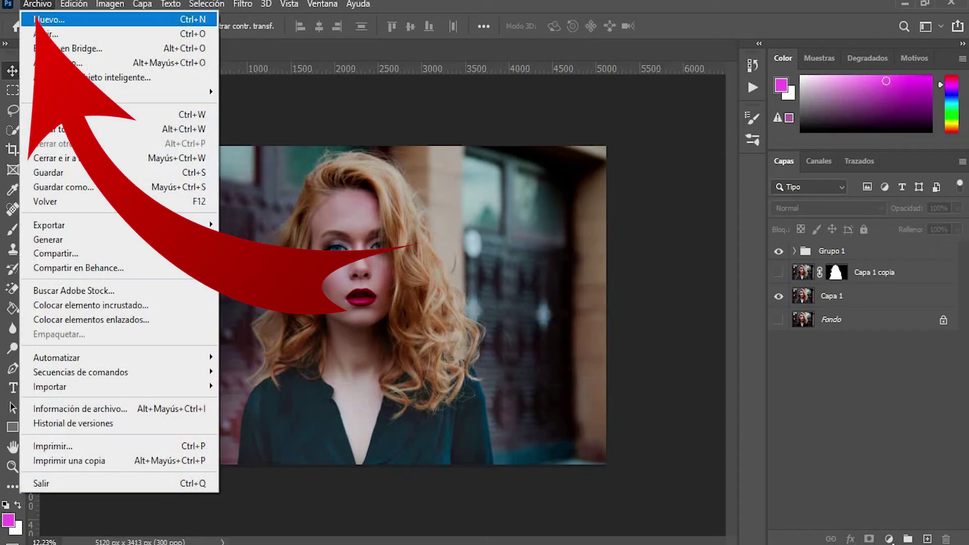
pyautogui.click(75, 187)
pyautogui.click(283, 79)
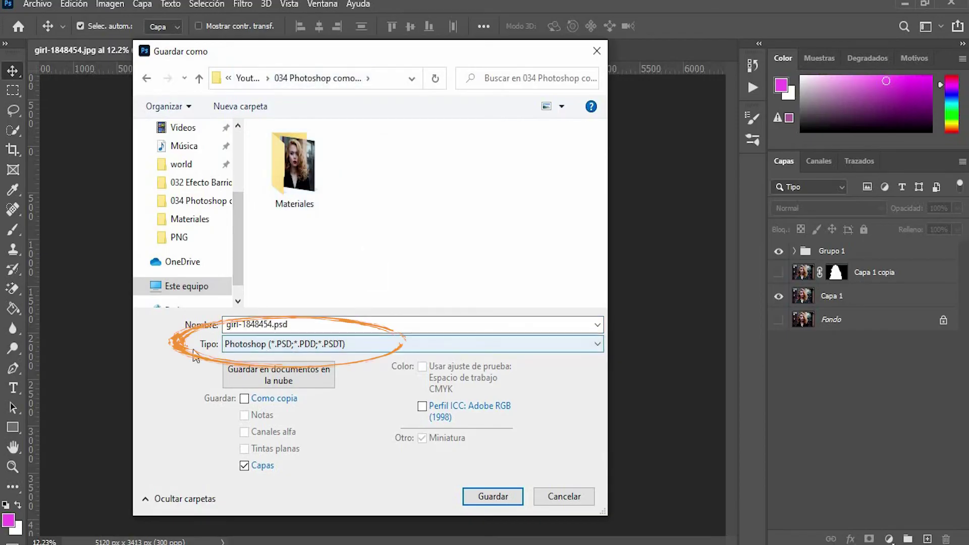
pyautogui.click(241, 344)
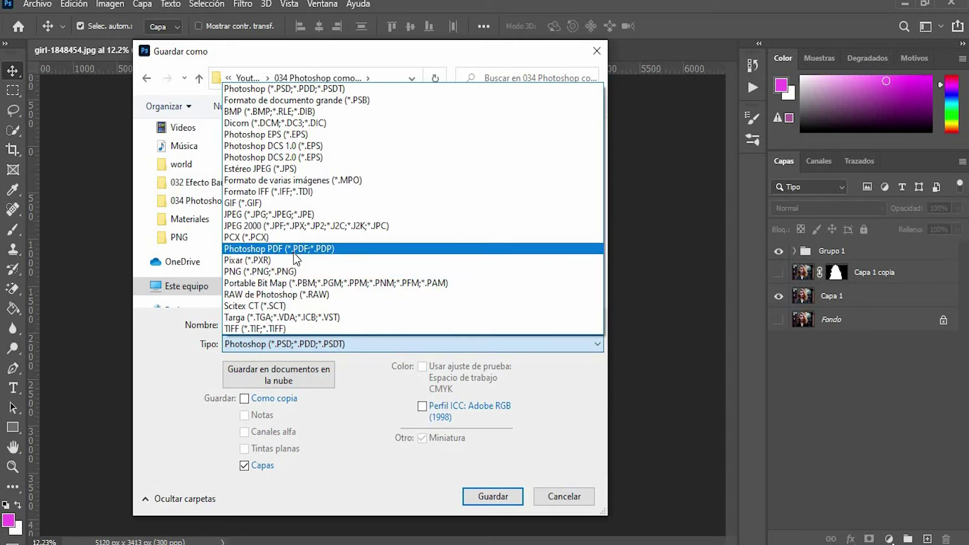
pyautogui.click(294, 254)
# Name the PDF copy Imagen PDF and save it
pyautogui.click(301, 326)
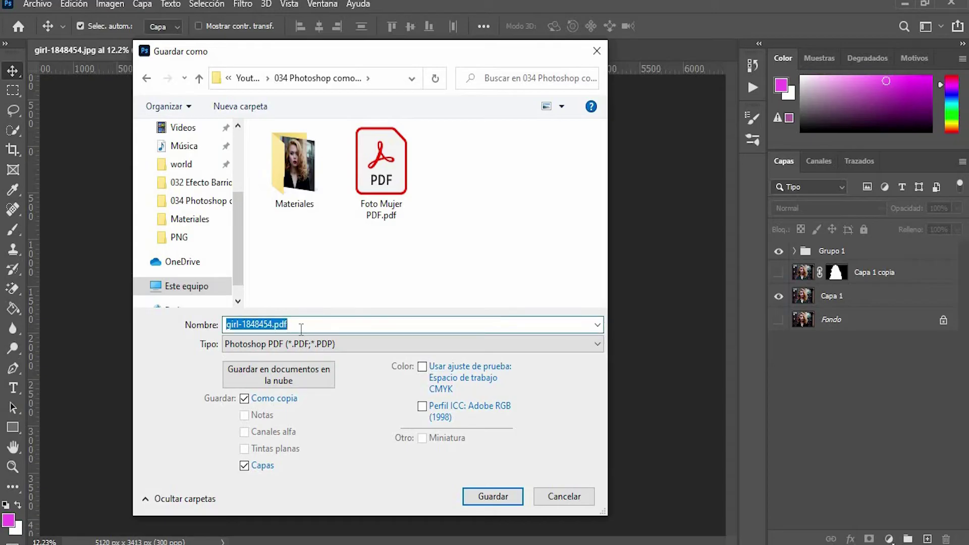
pyautogui.write('Im')
pyautogui.press('BackSpace')
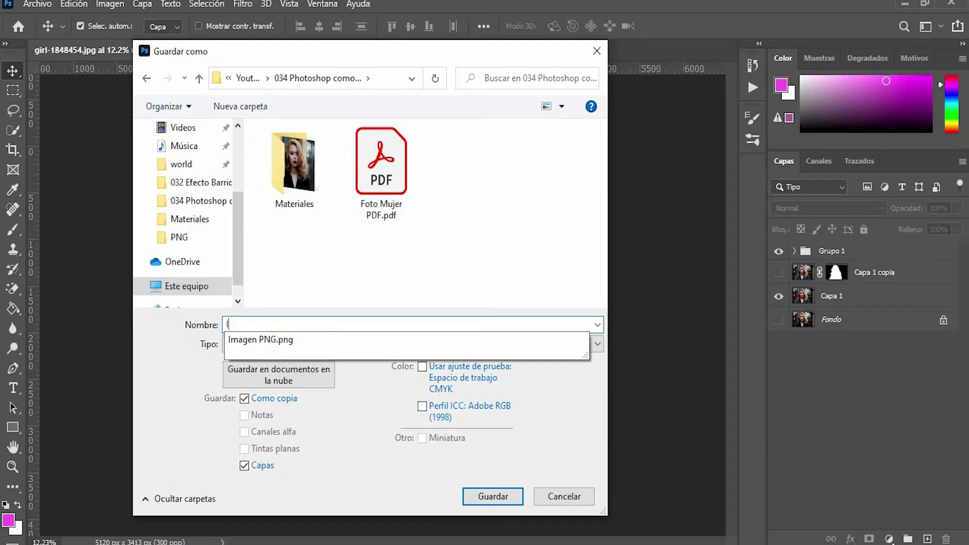
pyautogui.write('Imagen e')
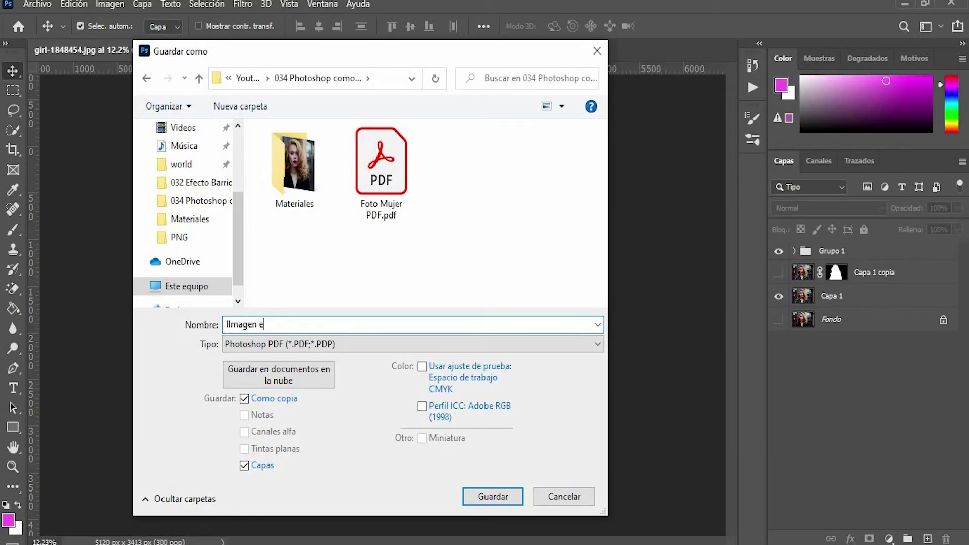
pyautogui.write('PDF')
pyautogui.click(496, 495)
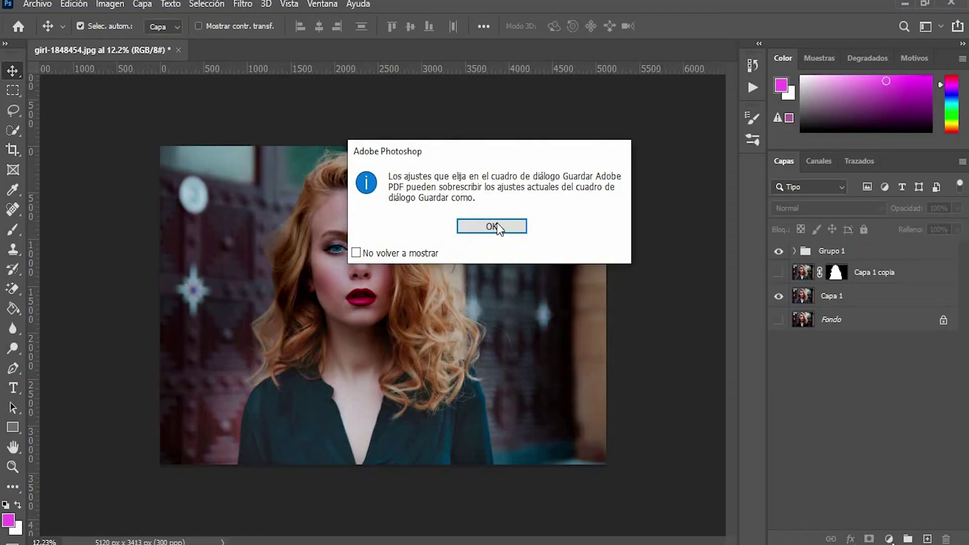
# Dismiss the notice and choose the [Impresión de alta calidad] preset with standard Ninguno
pyautogui.click(497, 226)
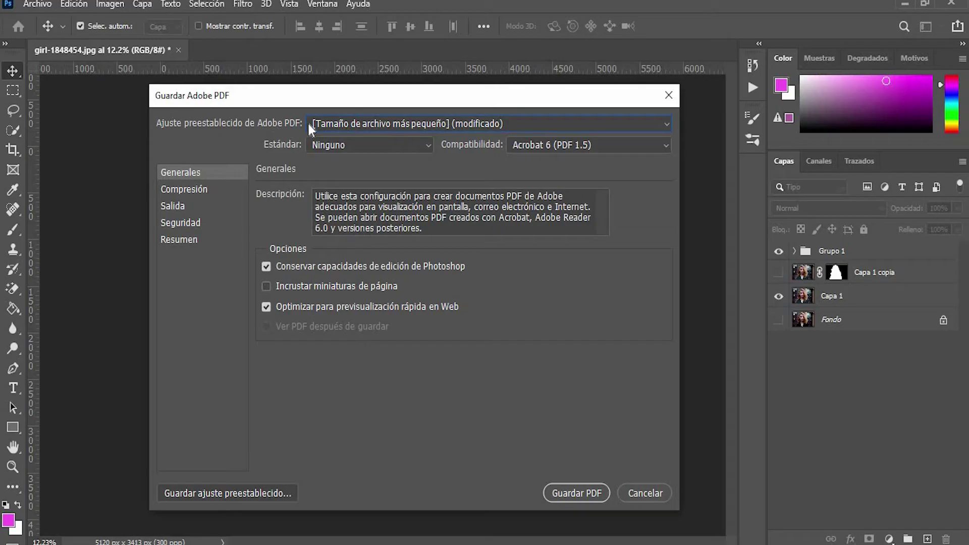
pyautogui.click(328, 123)
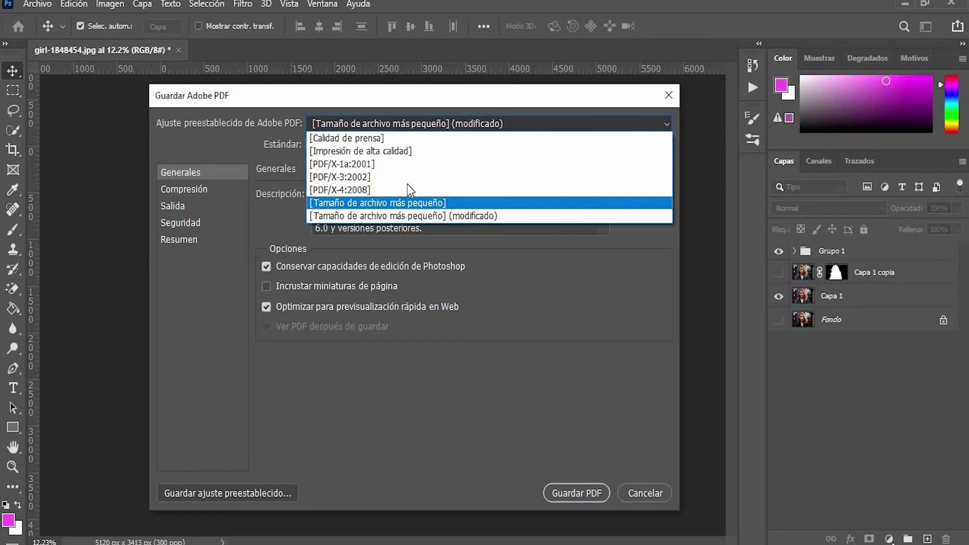
pyautogui.click(393, 156)
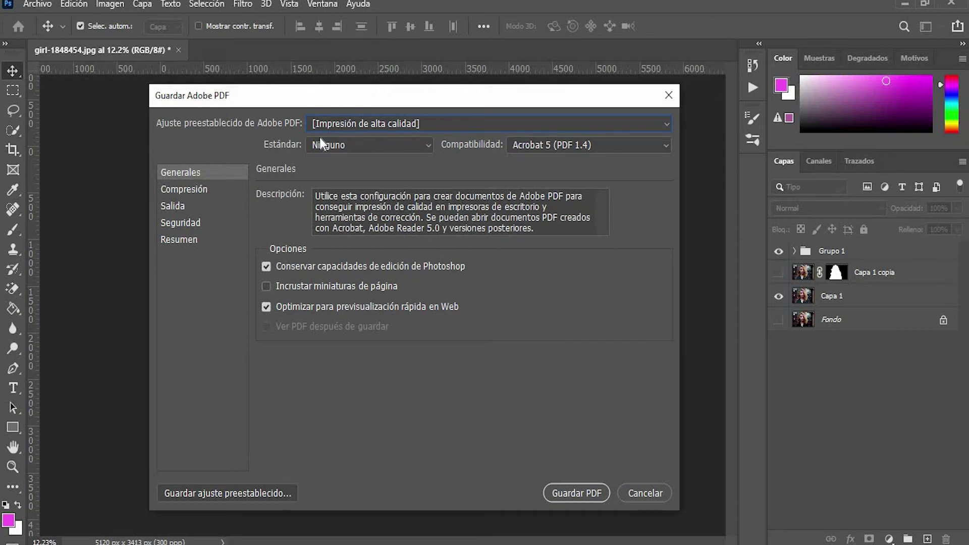
pyautogui.click(369, 151)
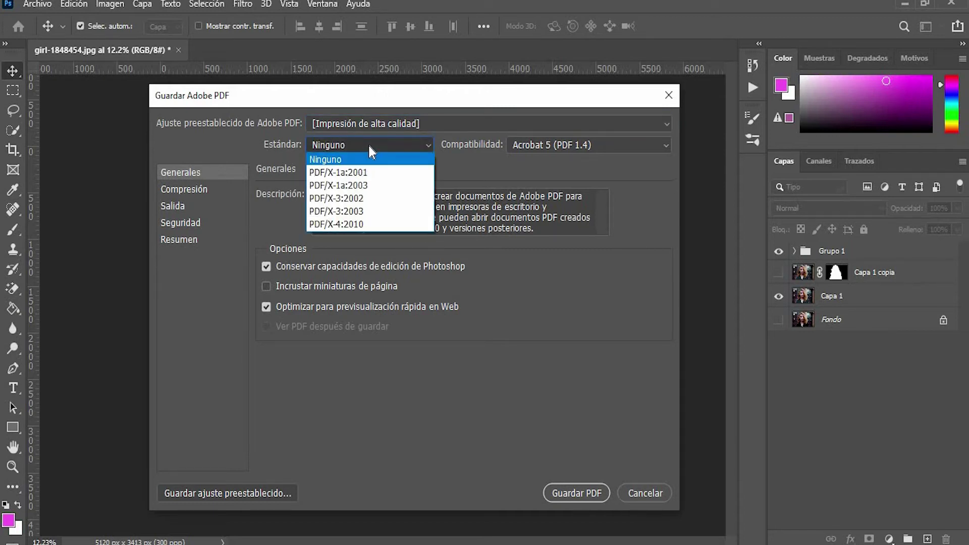
pyautogui.click(384, 159)
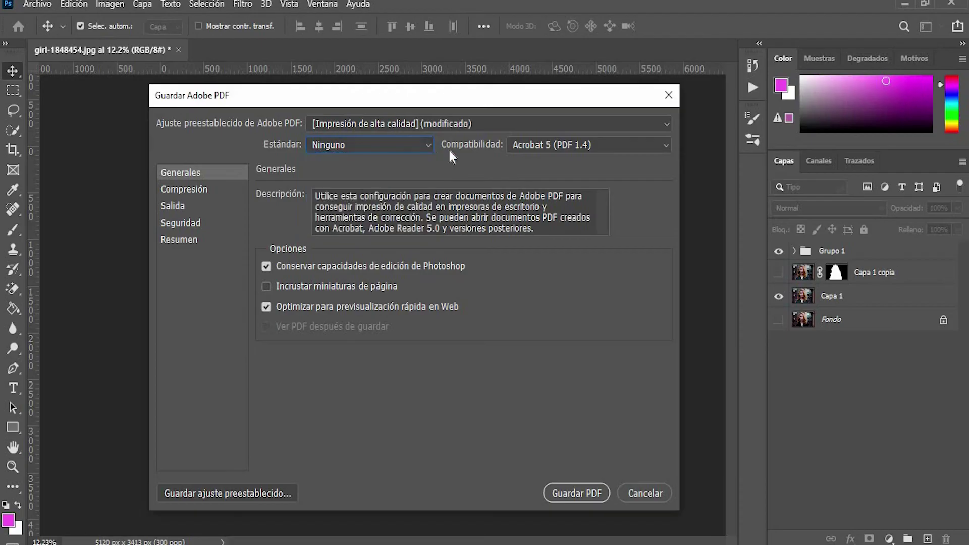
# Review compatibility versions, keep Acrobat 5 (PDF 1.4), and show the Compresión settings
pyautogui.click(541, 144)
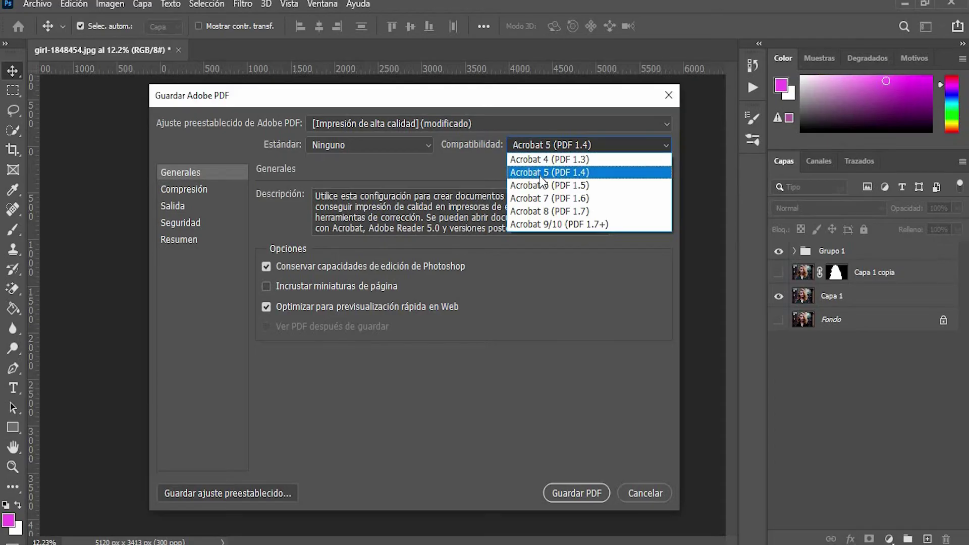
pyautogui.click(556, 173)
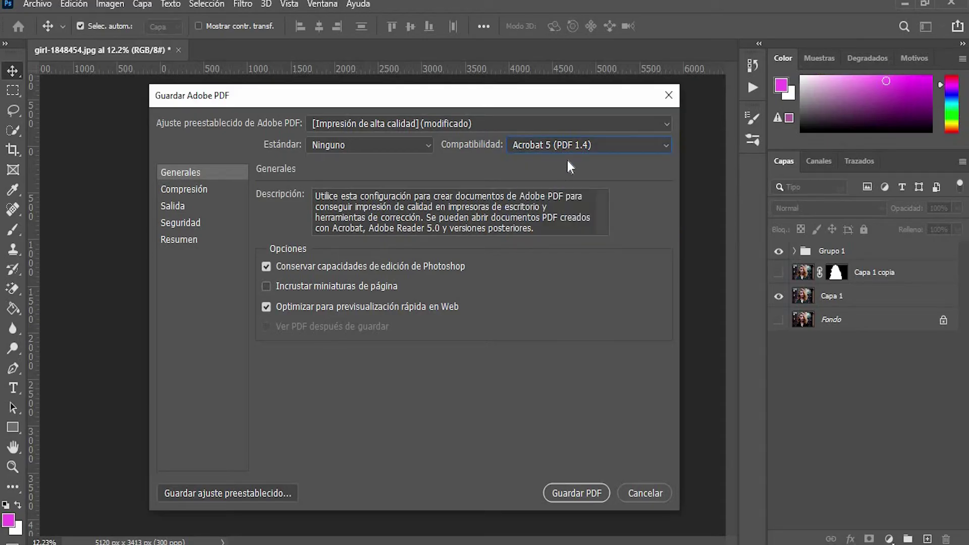
pyautogui.click(665, 147)
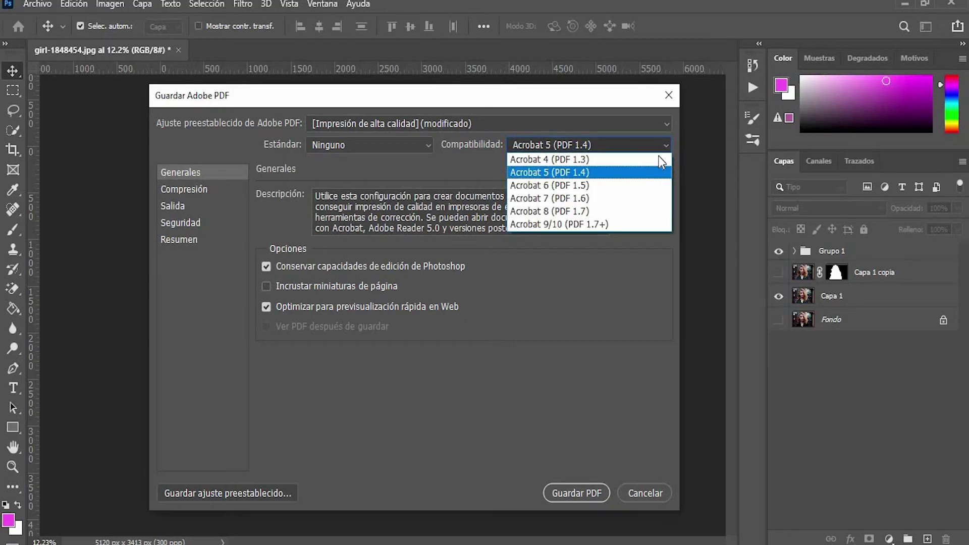
pyautogui.click(496, 163)
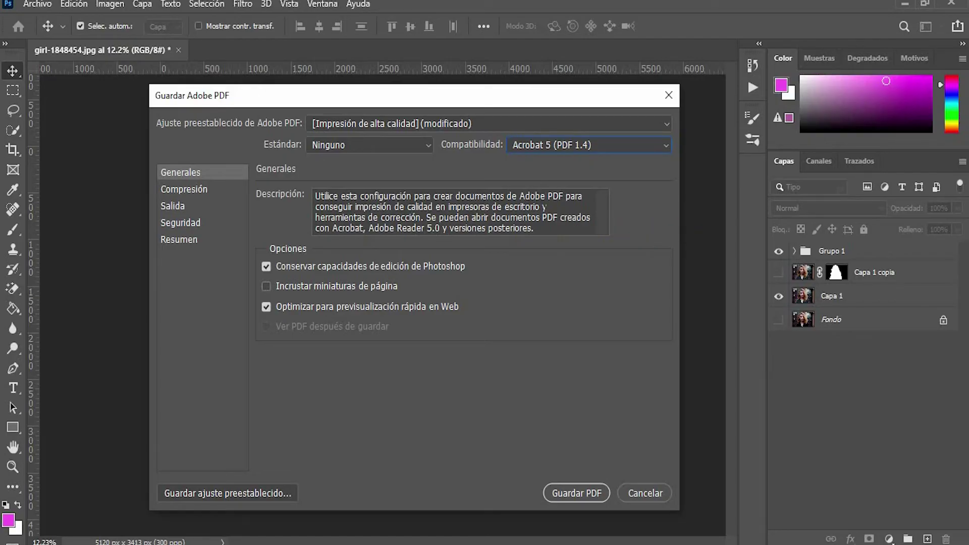
pyautogui.click(567, 146)
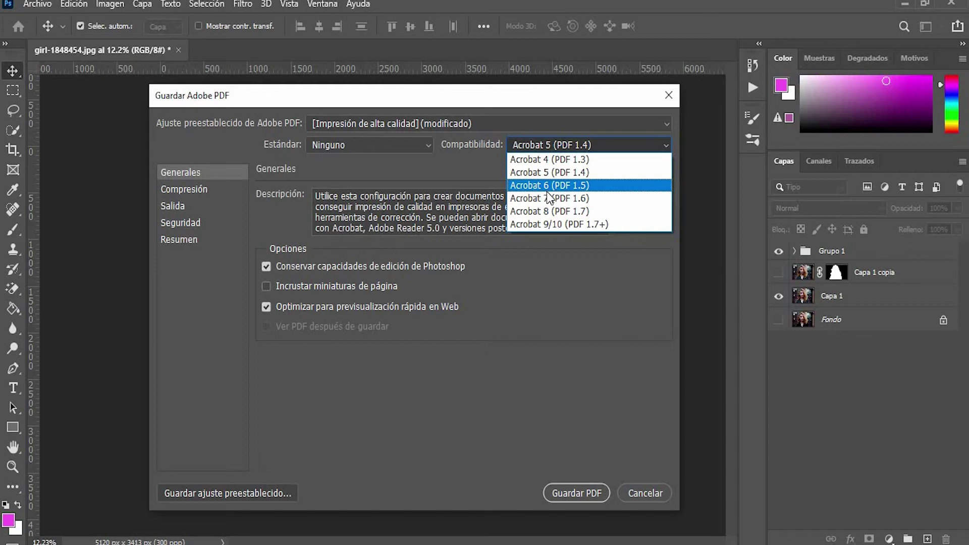
pyautogui.press('Home')
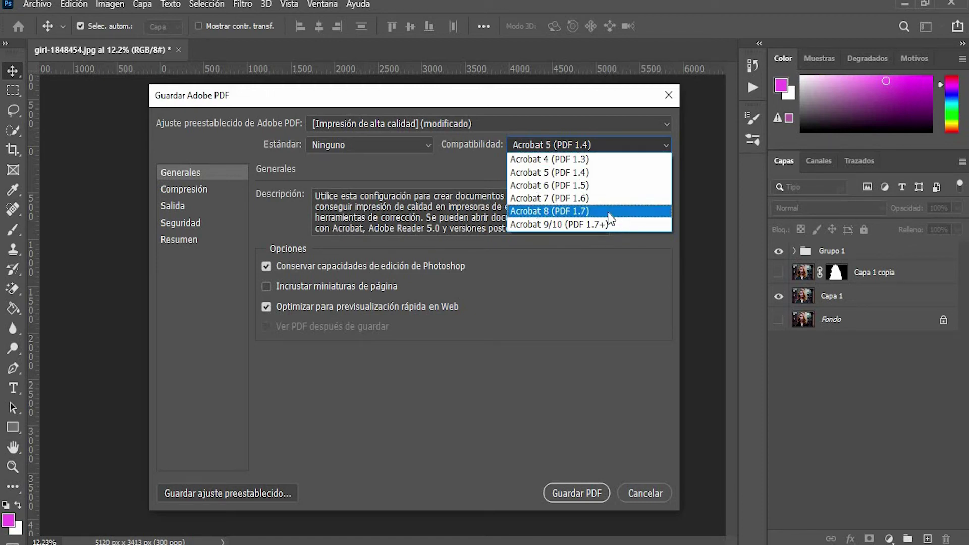
pyautogui.click(597, 173)
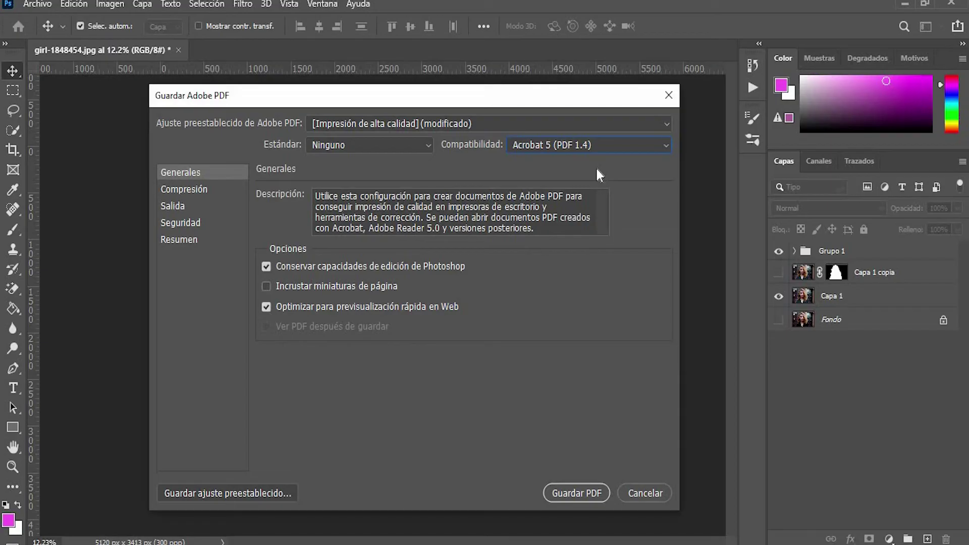
pyautogui.click(581, 145)
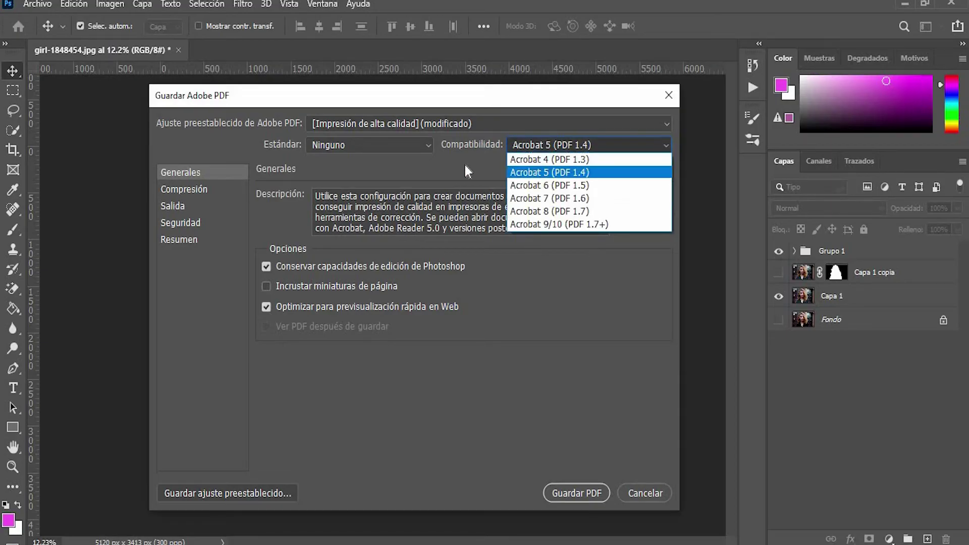
pyautogui.click(478, 162)
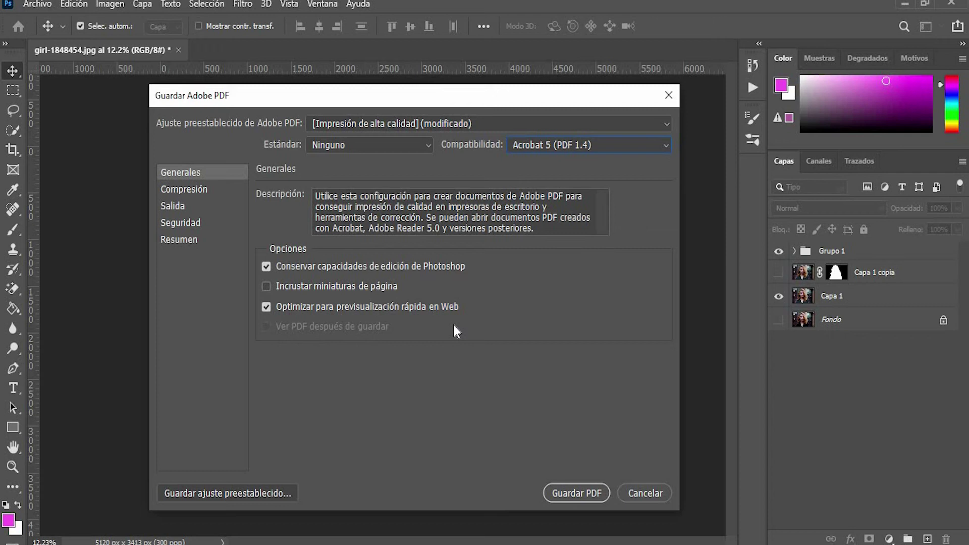
pyautogui.click(208, 191)
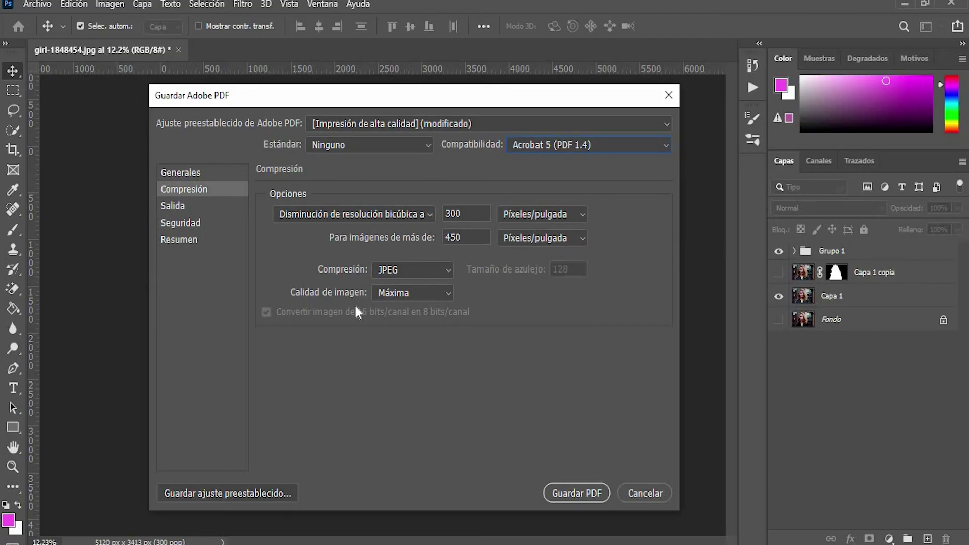
# Check the Output, Security and Summary panels, then save the portrait as a high-quality print PDF
pyautogui.click(185, 207)
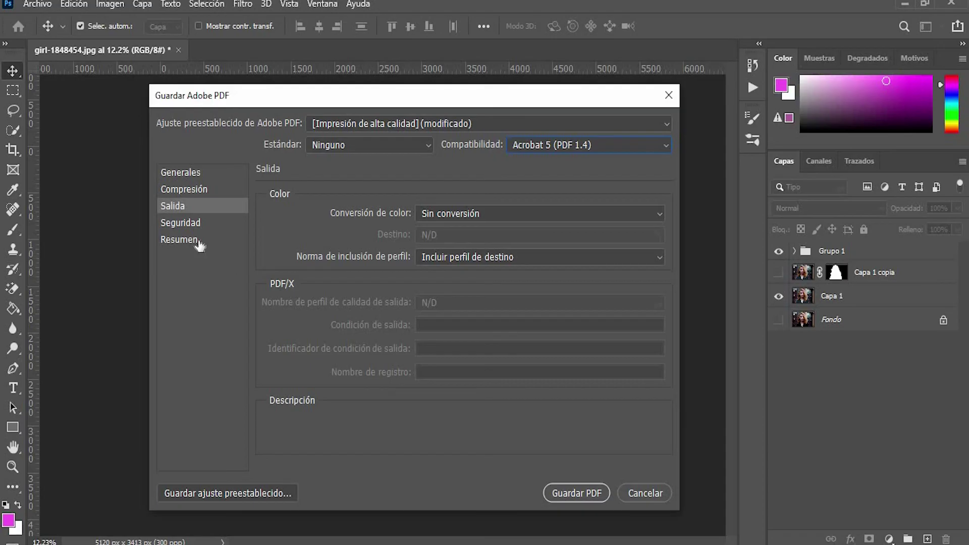
pyautogui.click(184, 223)
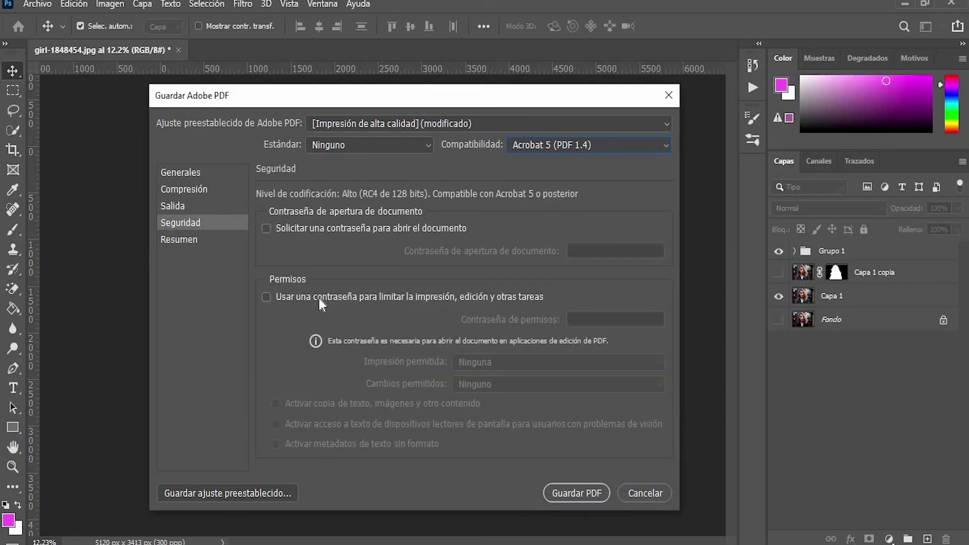
pyautogui.click(193, 241)
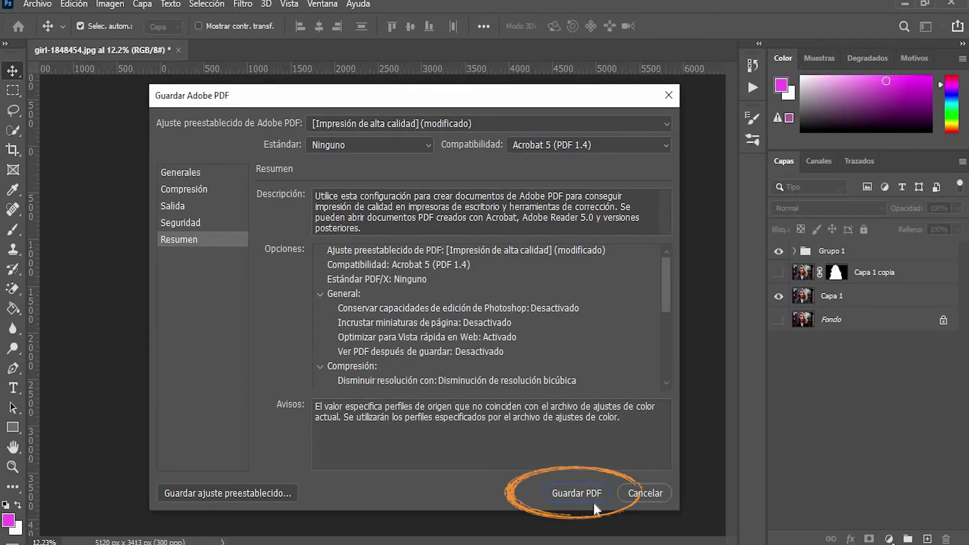
pyautogui.click(576, 493)
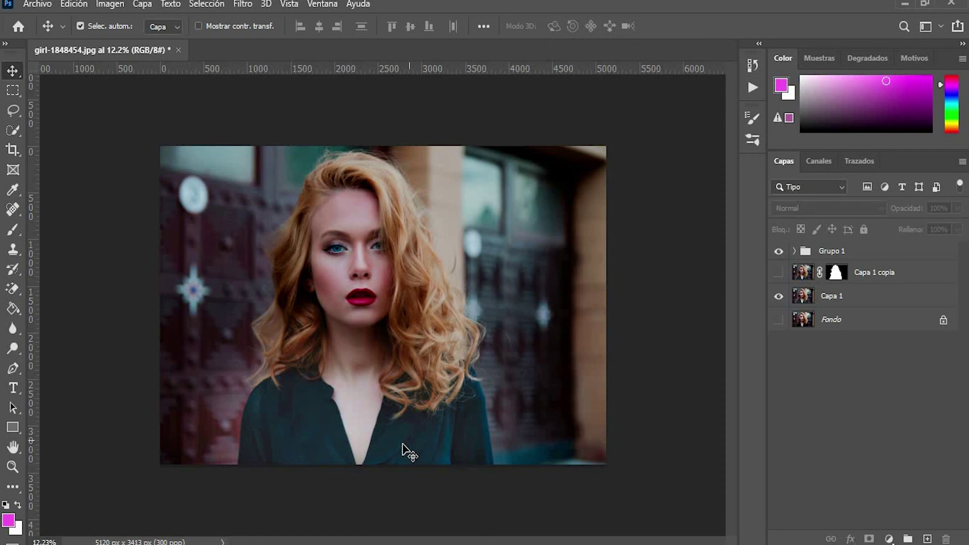
# Open Ilmagen PDF.pdf in Acrobat, decline text recognition, and zoom out to view the portrait
pyautogui.hotkey('alt', 'Tab')
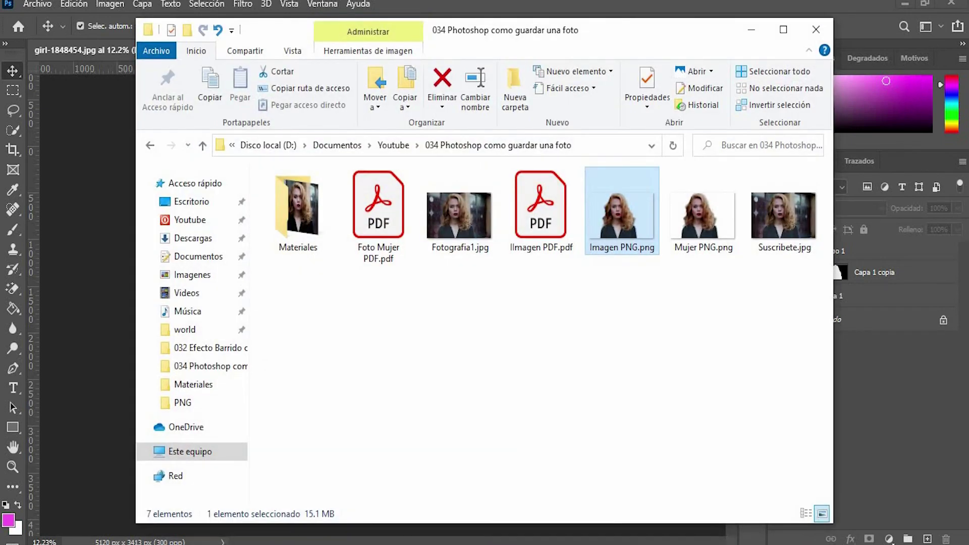
pyautogui.doubleClick(530, 224)
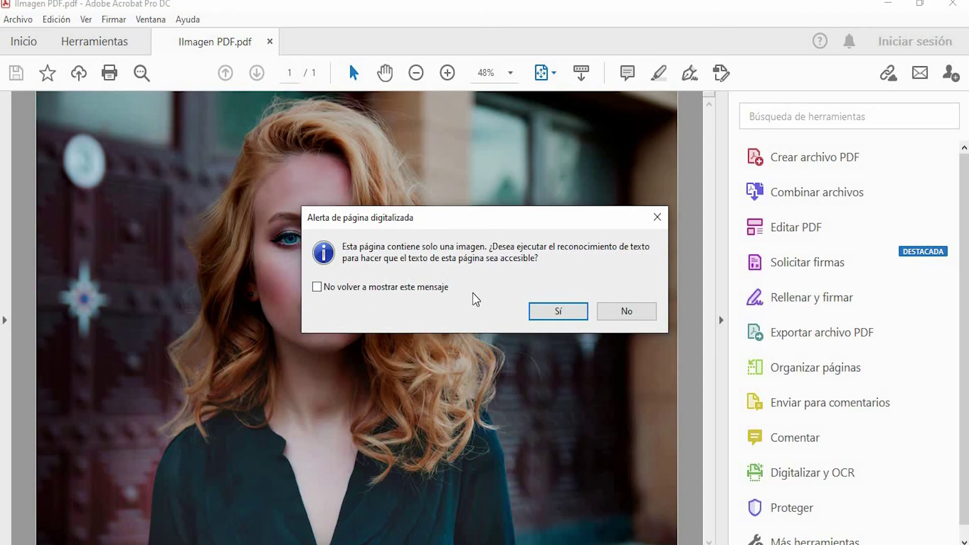
pyautogui.click(630, 313)
pyautogui.press('Escape')
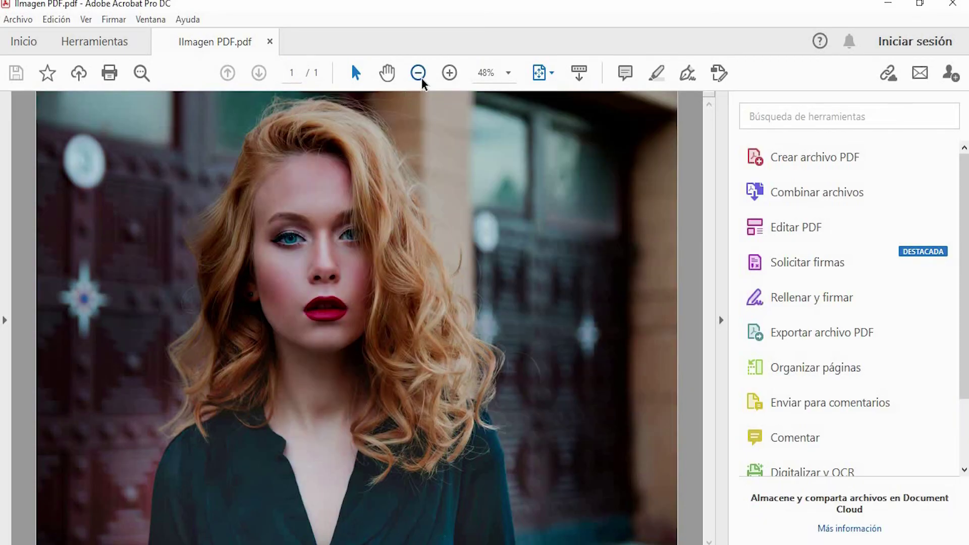
pyautogui.click(419, 75)
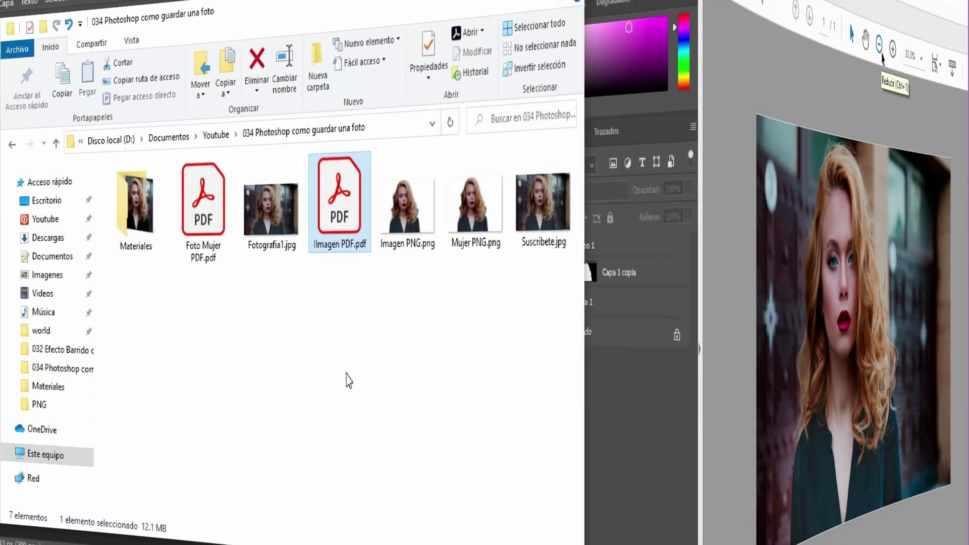